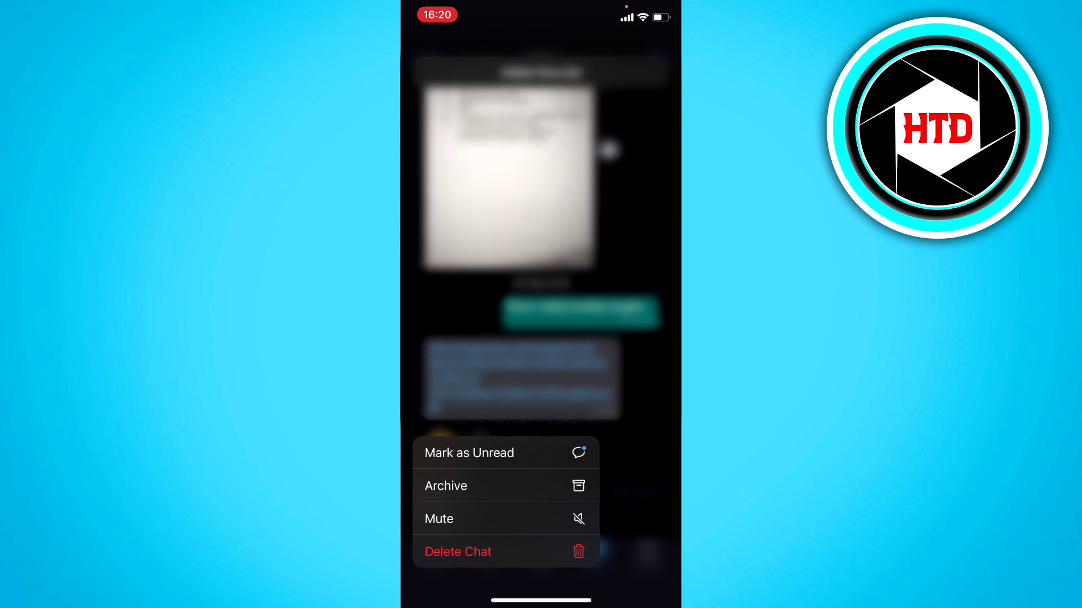
click(457, 552)
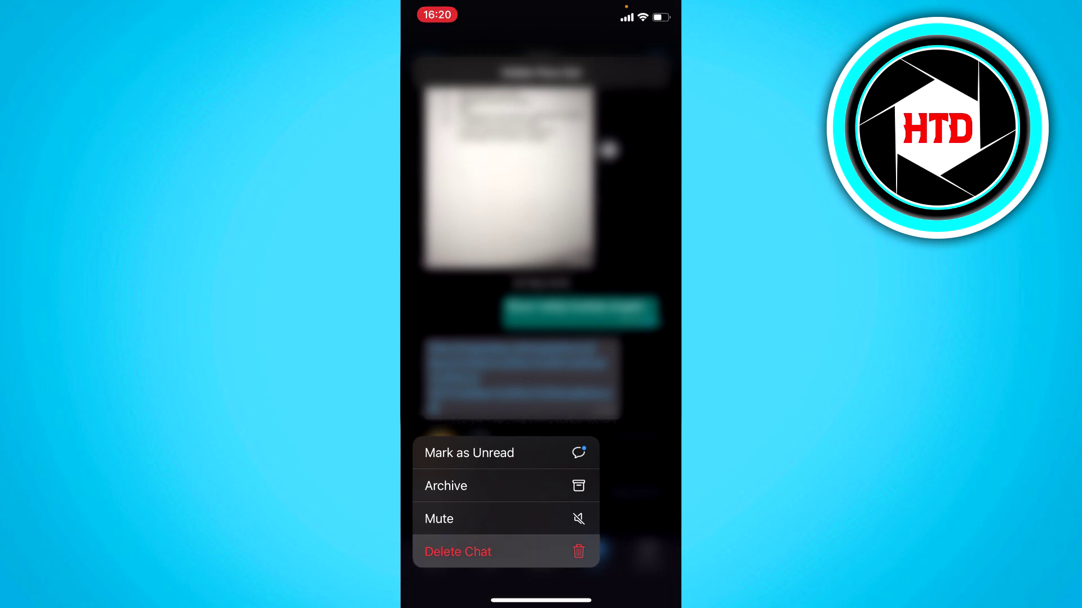